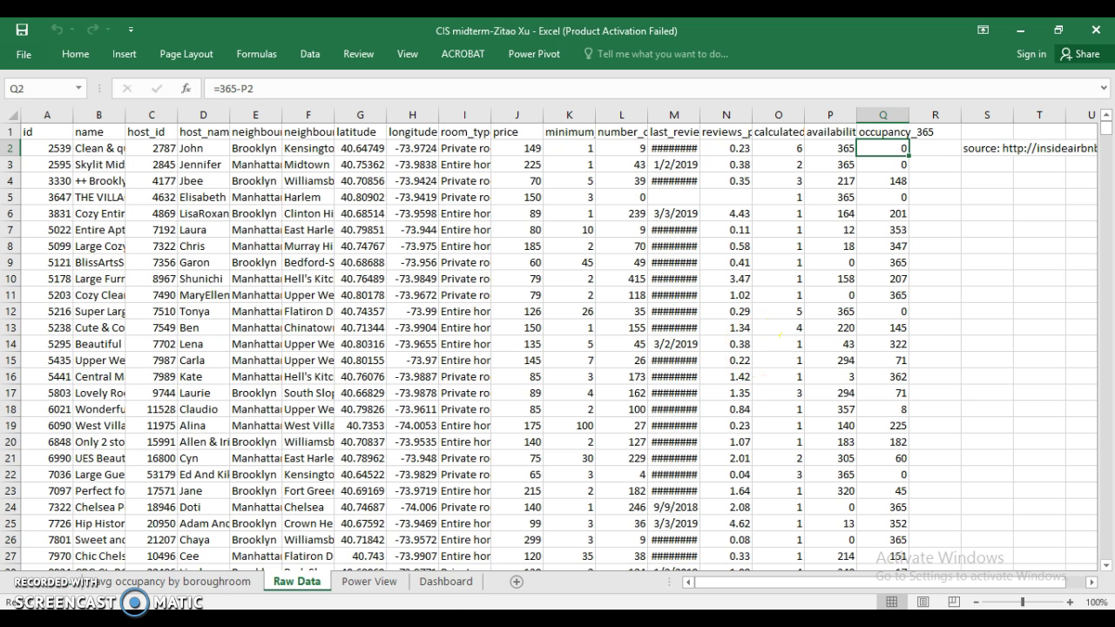
# Step: Switch to the browser and examine the New York City data files listed on Inside Airbnb's Get the Data page
pyautogui.moveTo(379, 623)
pyautogui.click(471, 576)
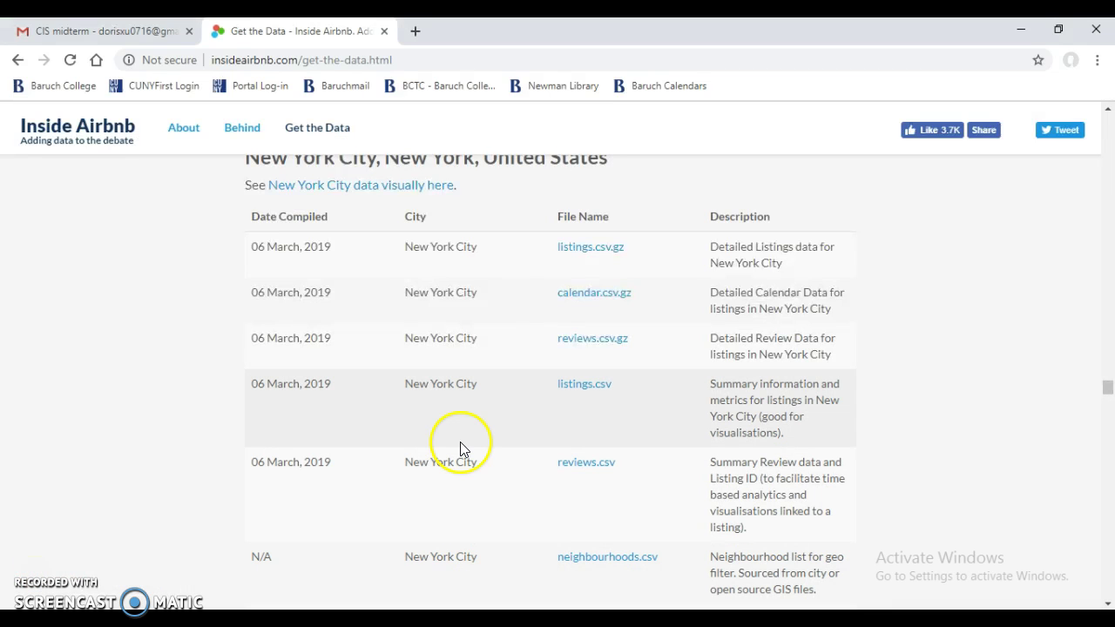
pyautogui.scroll(1, 444, 433)
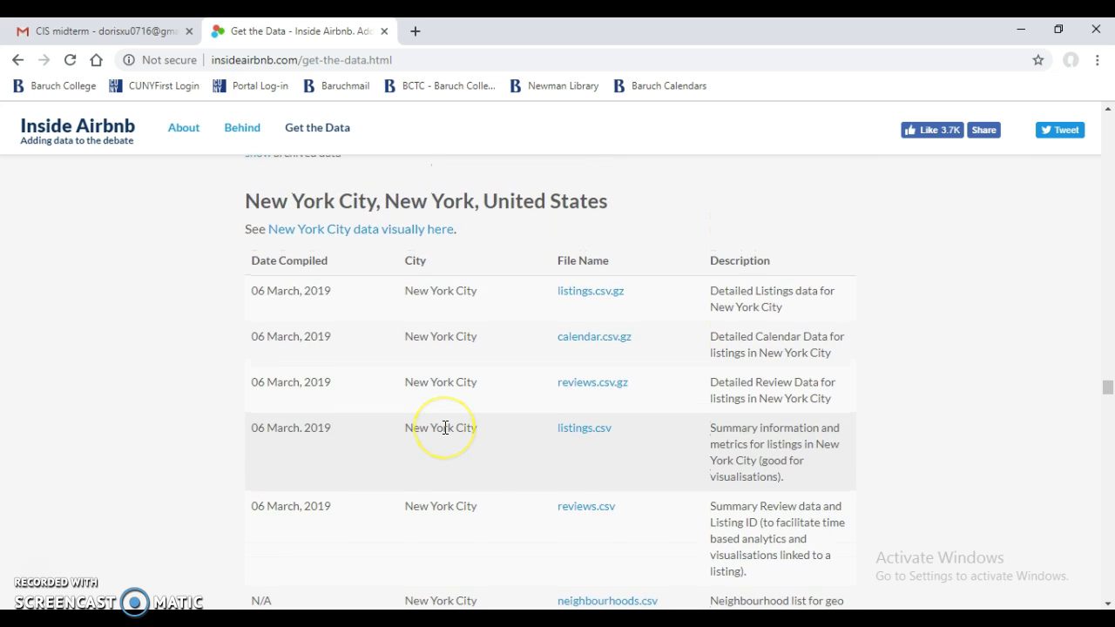
pyautogui.scroll(9, 444, 427)
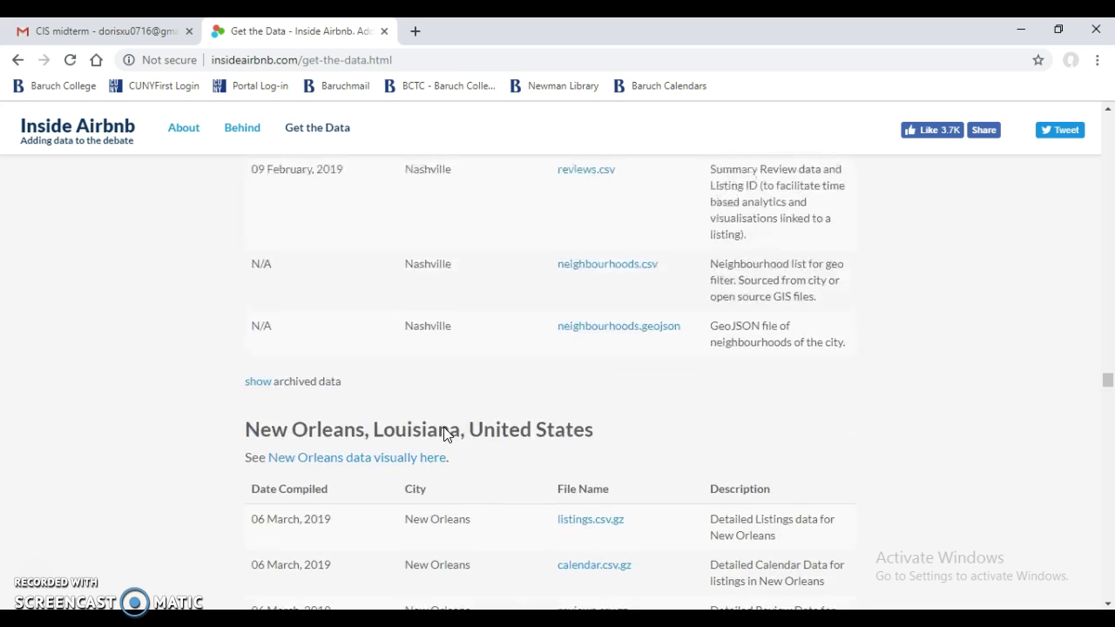
pyautogui.scroll(4, 444, 426)
pyautogui.scroll(-20, 445, 427)
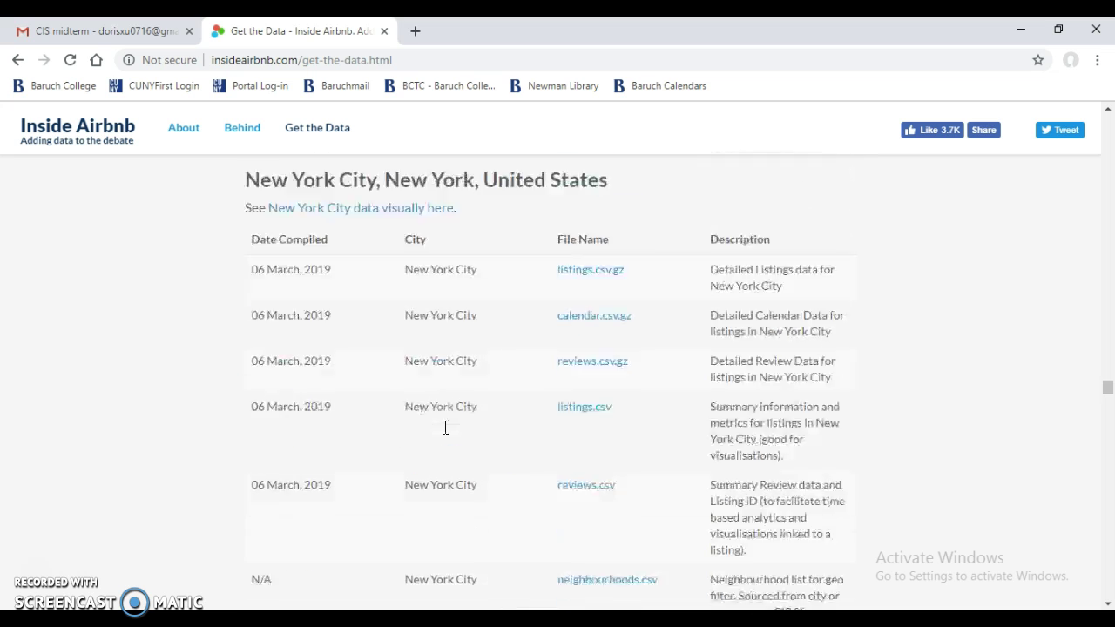
pyautogui.scroll(-6, 443, 434)
pyautogui.scroll(10, 444, 433)
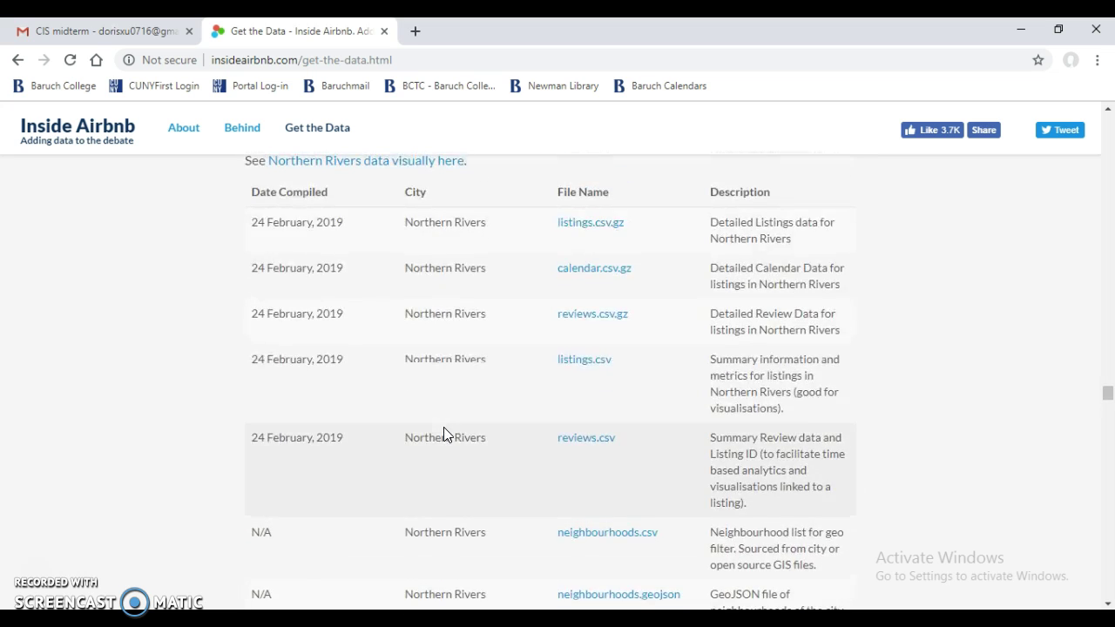
pyautogui.scroll(8, 443, 434)
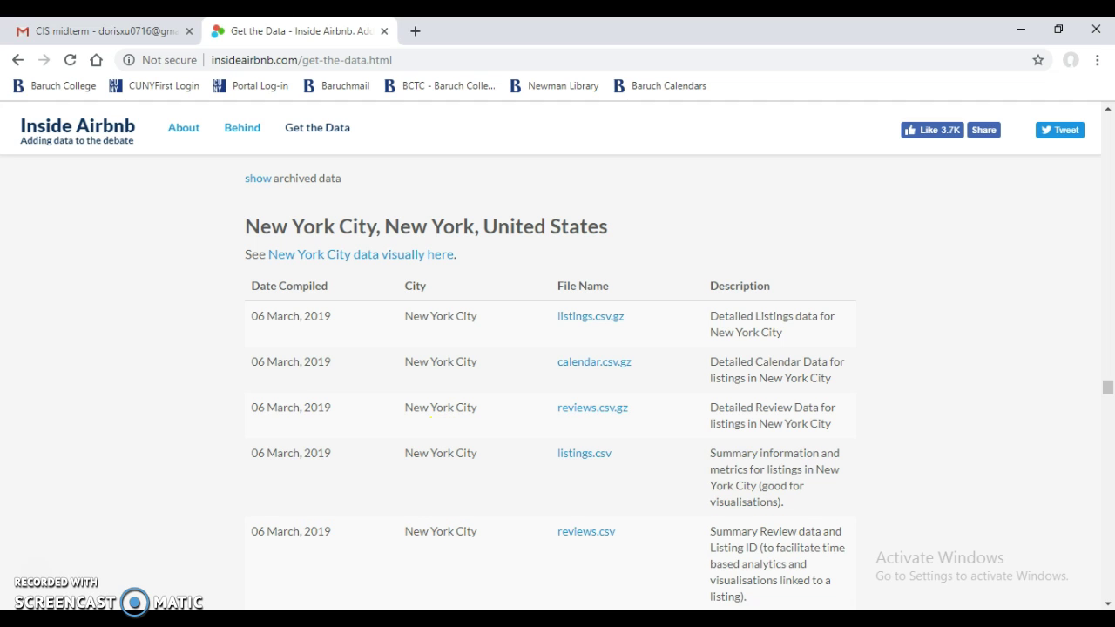
# Step: Return to the Excel workbook and look through the Power View and Dashboard sheets before reviewing the Raw Data sheet
pyautogui.hotkey('alt', 'Tab')
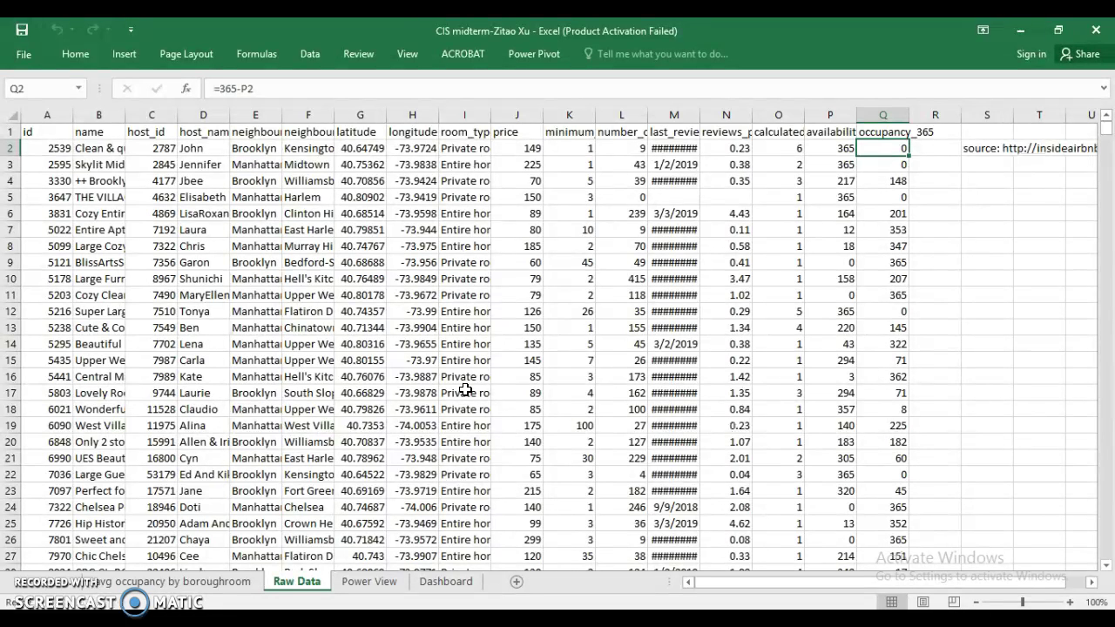
pyautogui.click(393, 585)
pyautogui.click(442, 581)
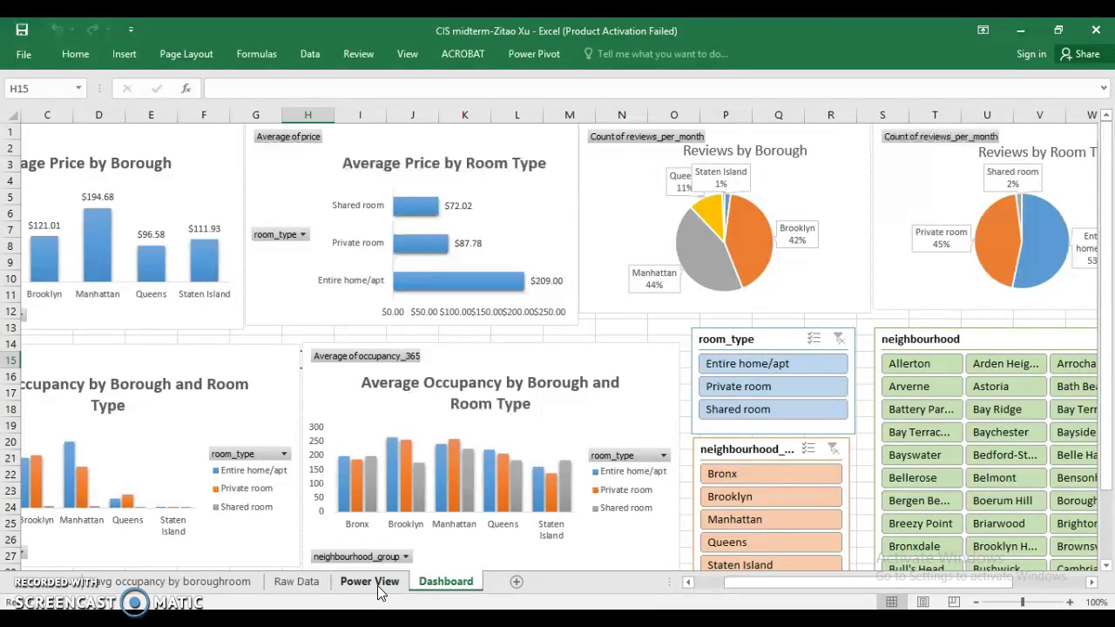
pyautogui.click(305, 585)
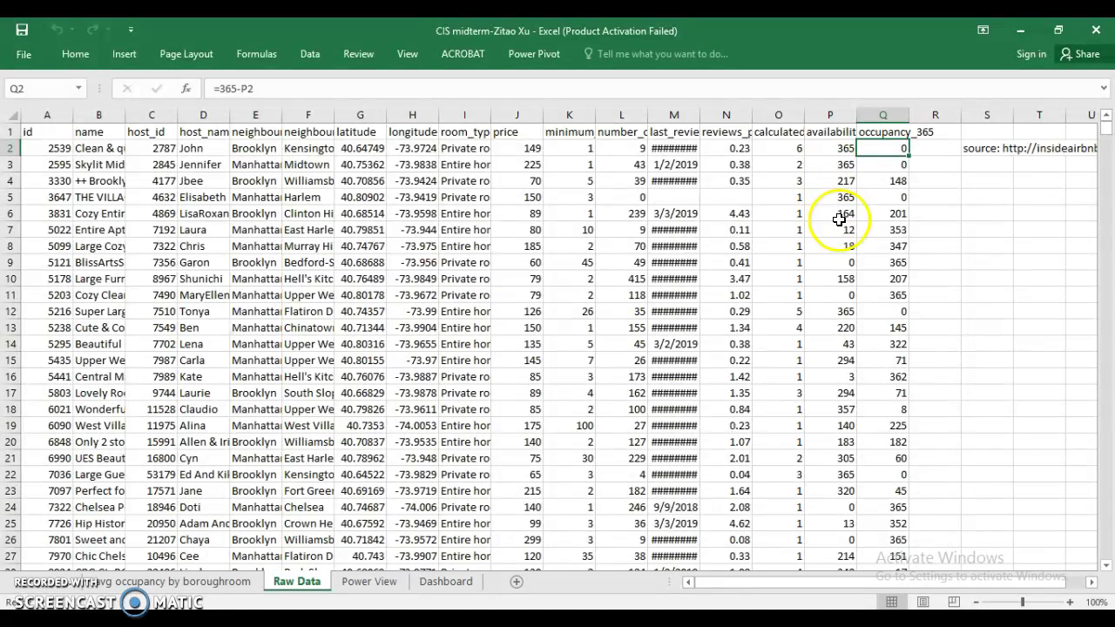
# Step: On the Power View sheet, zoom in on the number_of_reviews map and inspect the Staten Island and Brooklyn points
pyautogui.click(373, 582)
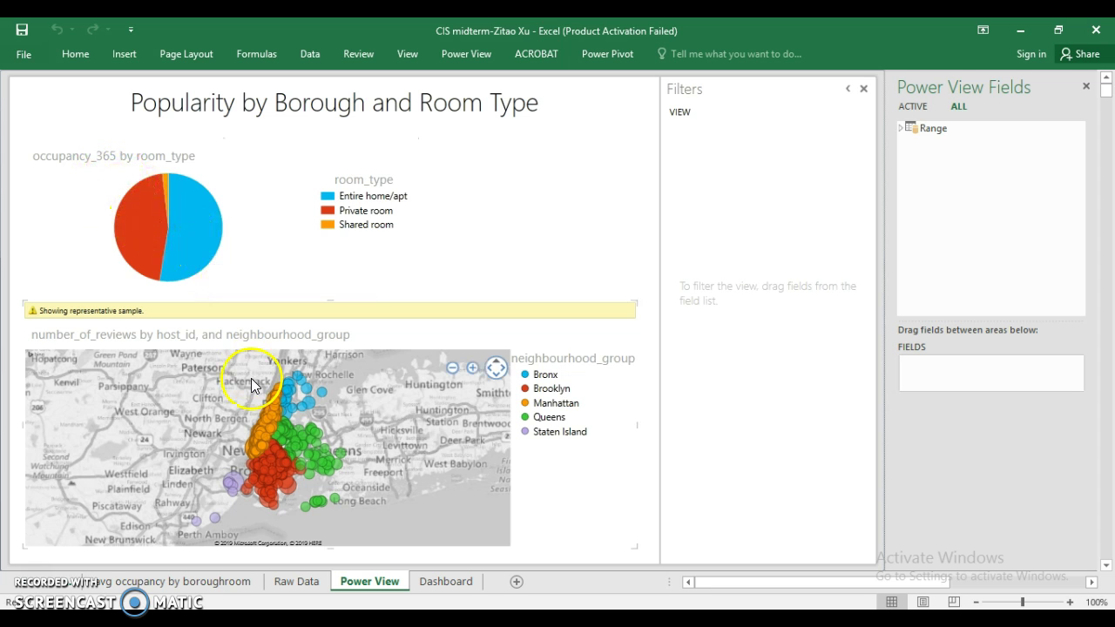
pyautogui.moveTo(277, 473)
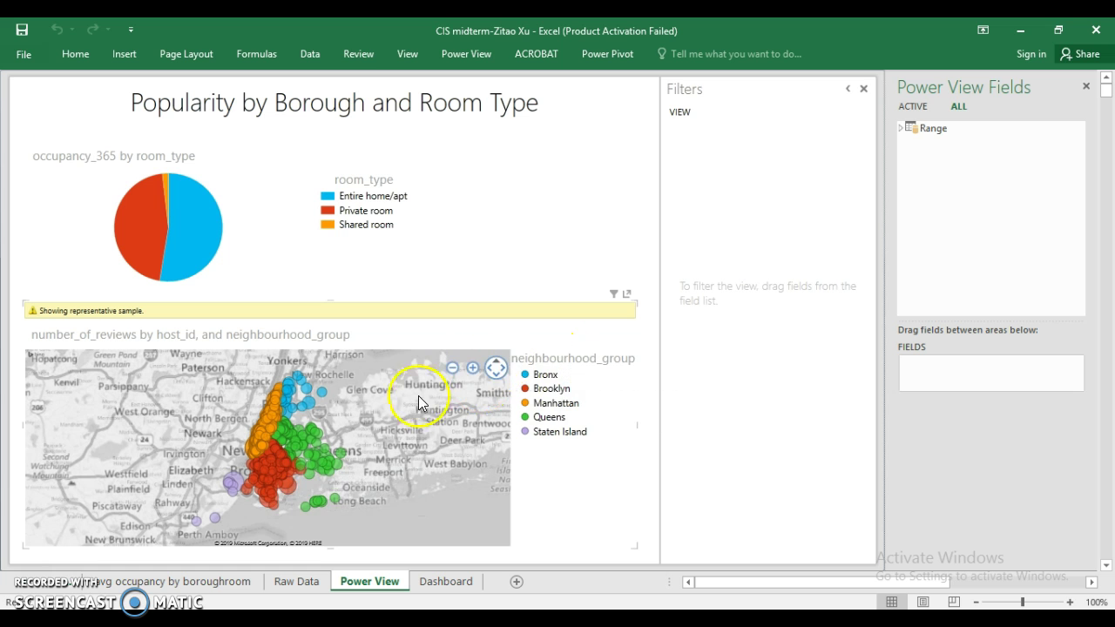
pyautogui.click(475, 370)
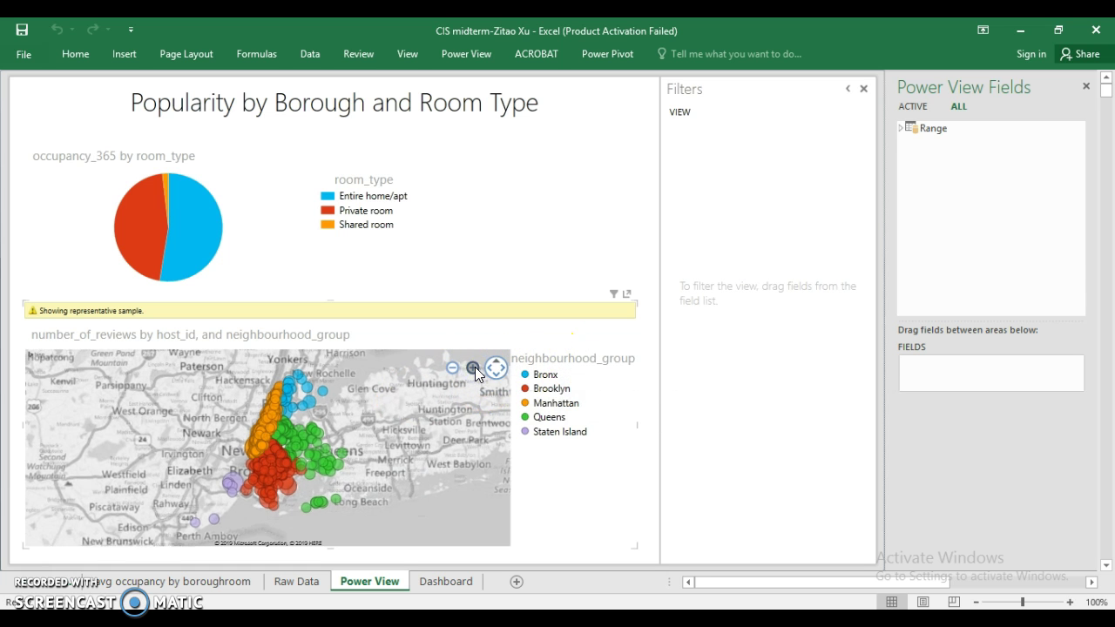
pyautogui.click(475, 368)
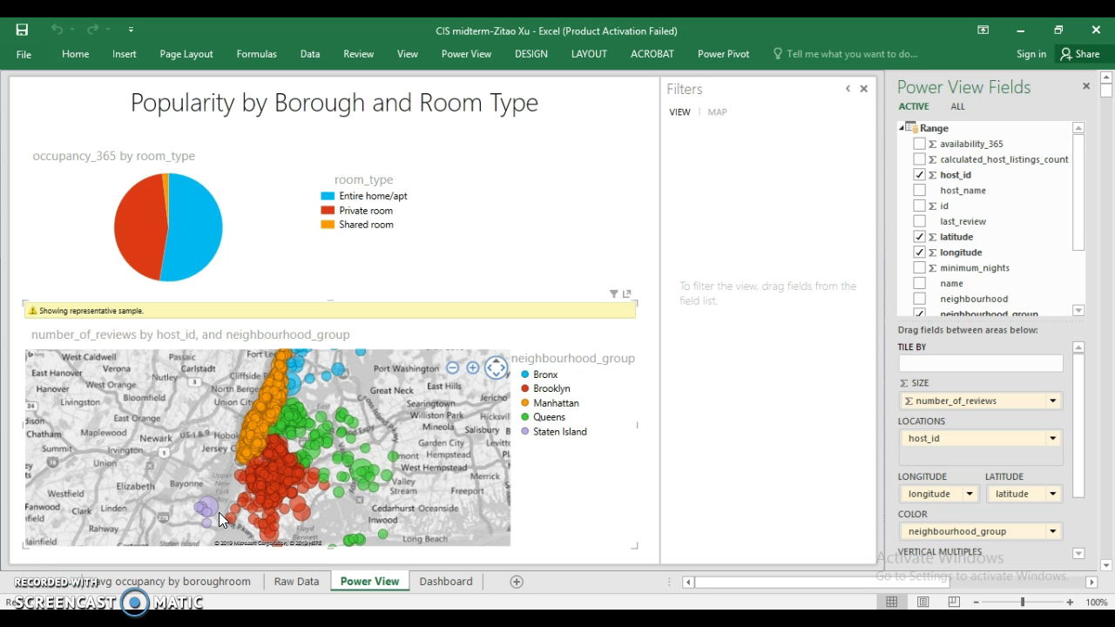
pyautogui.moveTo(244, 502)
pyautogui.moveTo(252, 480)
pyautogui.moveTo(210, 511)
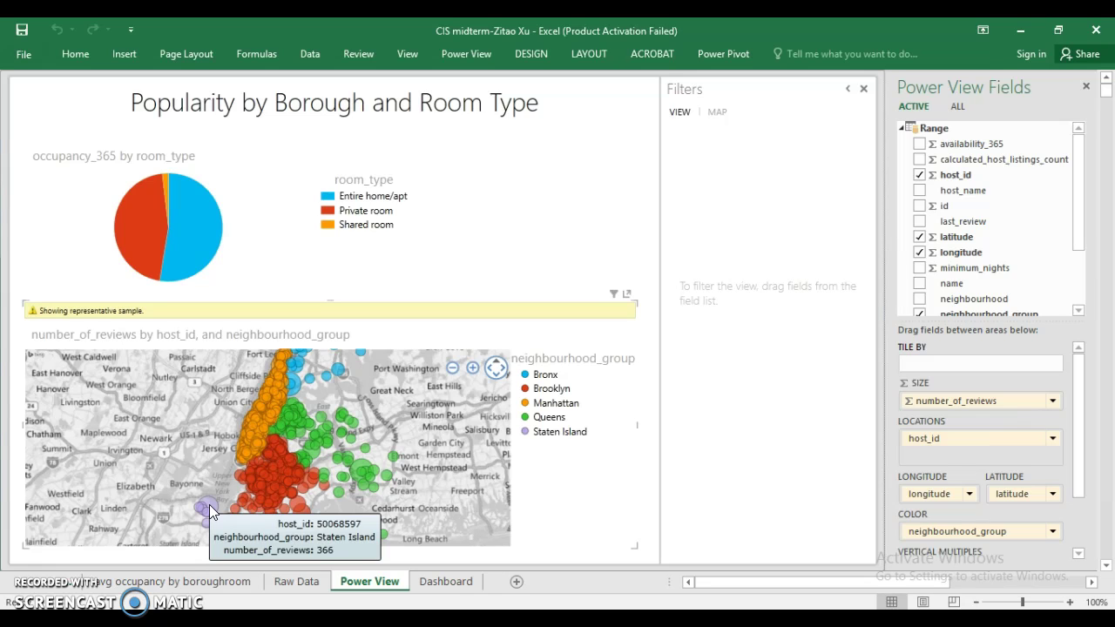
pyautogui.click(241, 492)
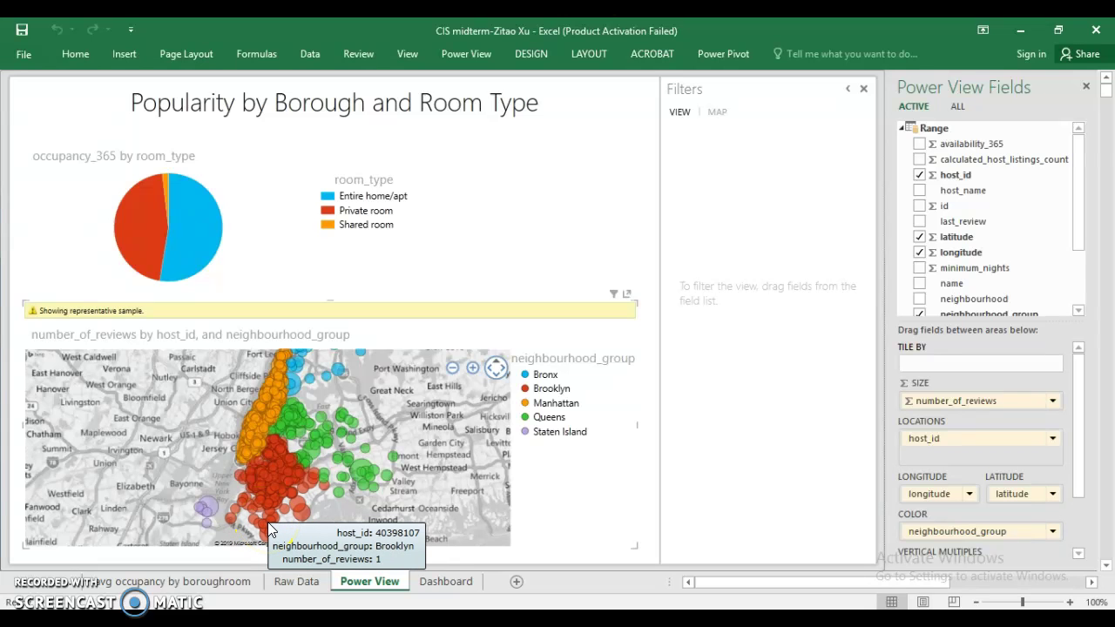
# Step: Zoom the reviews map back out and examine the room types in the occupancy_365 pie chart above it
pyautogui.scroll(-3, 268, 520)
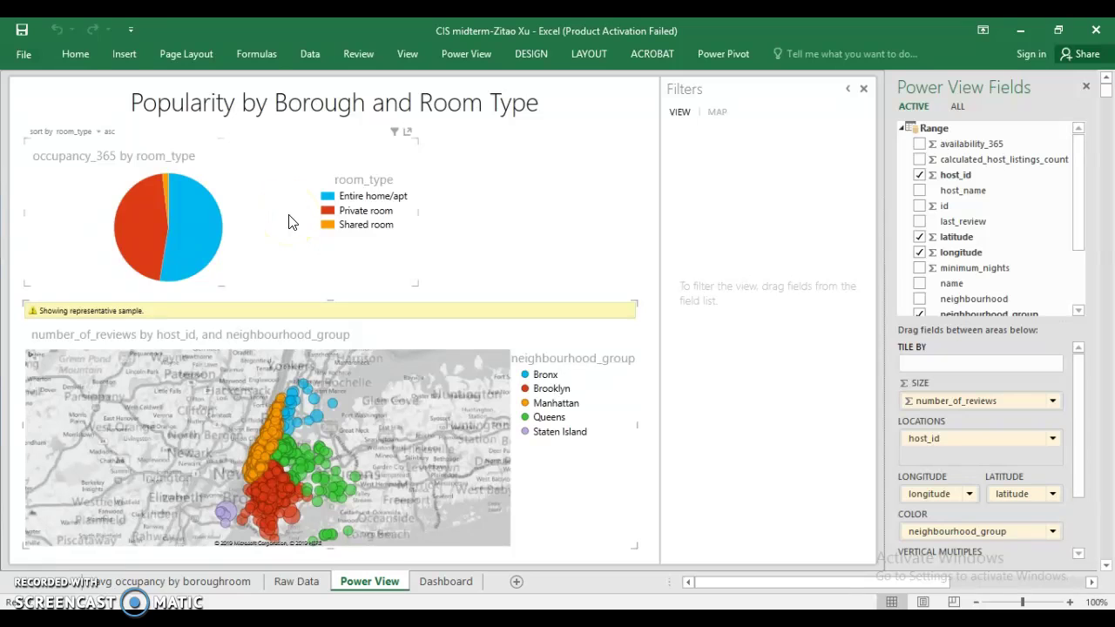
pyautogui.click(333, 219)
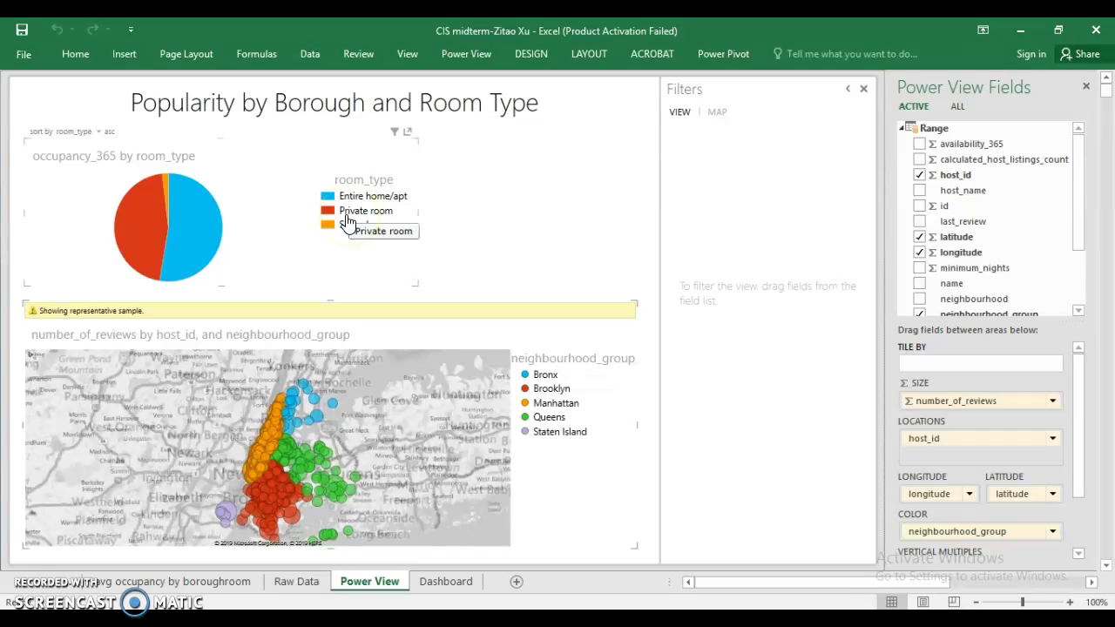
pyautogui.click(347, 223)
pyautogui.click(338, 237)
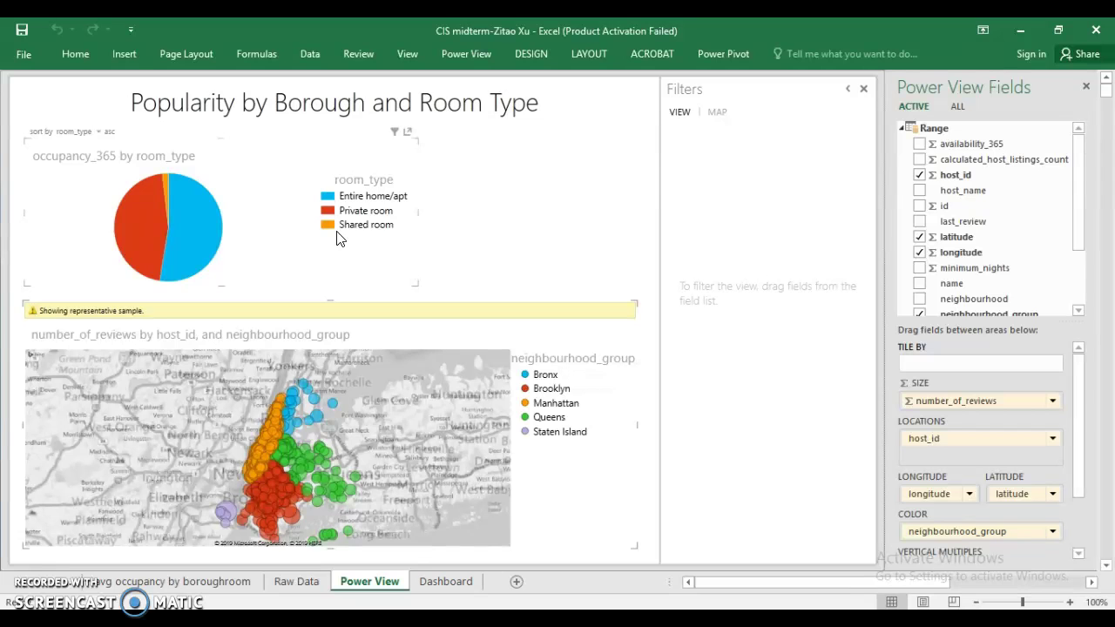
pyautogui.click(338, 343)
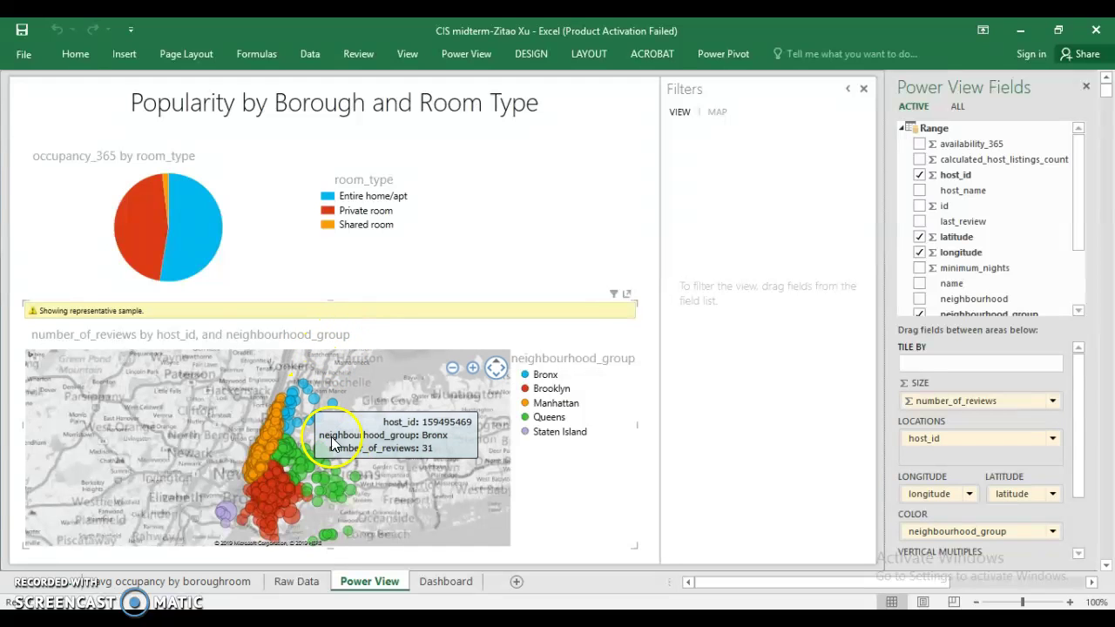
# Step: On the Dashboard sheet, examine the average price and review charts by borough and by room type
pyautogui.click(444, 581)
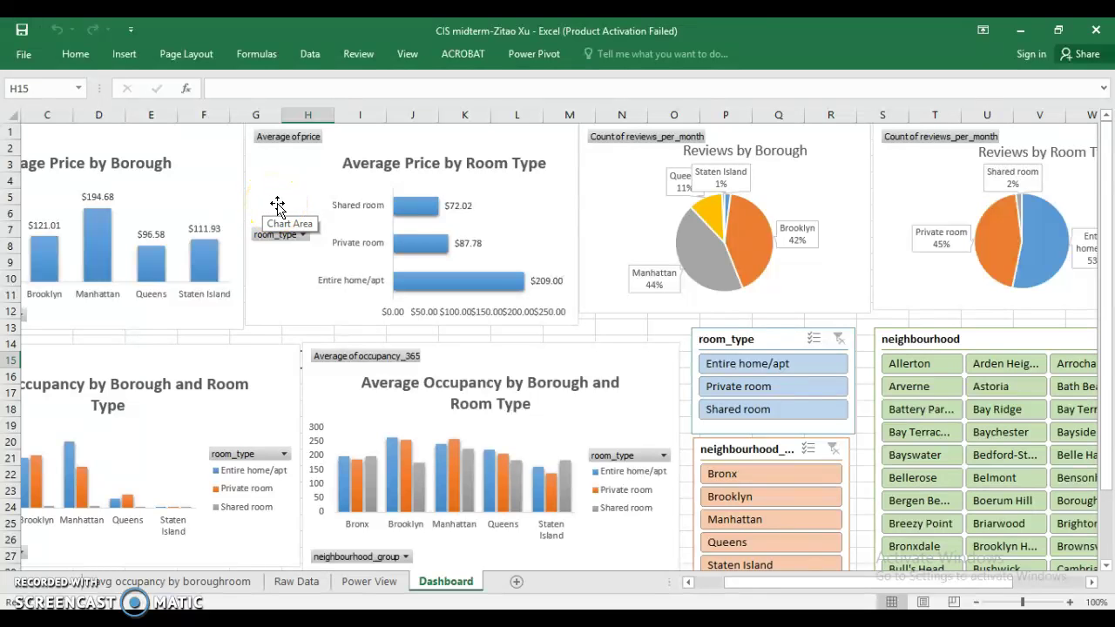
pyautogui.hscroll(-2, 317, 223)
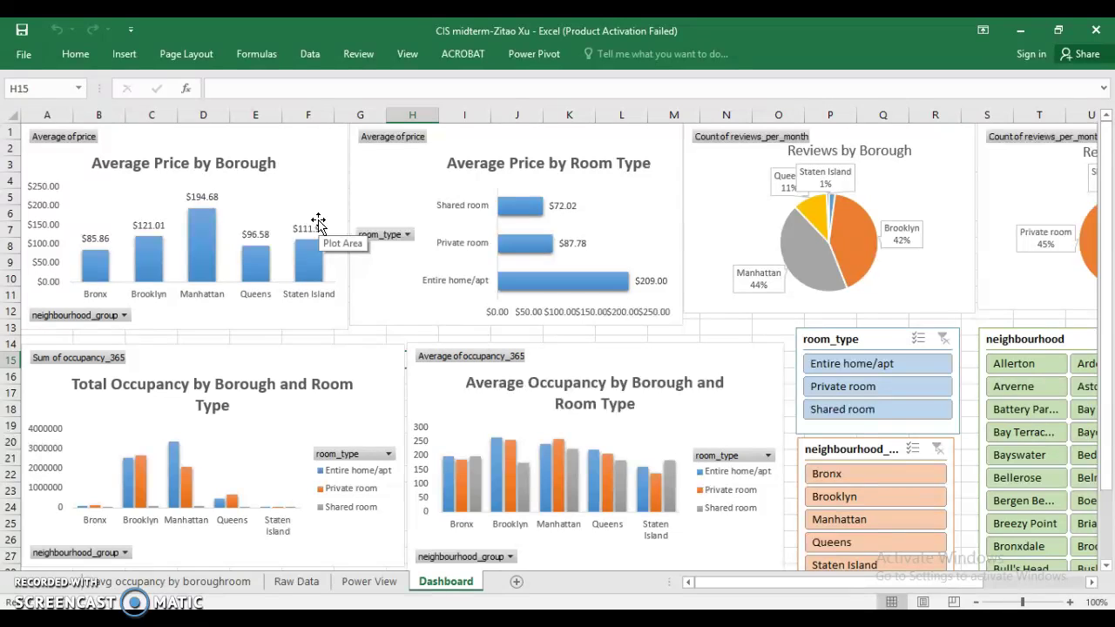
pyautogui.hscroll(3, 460, 211)
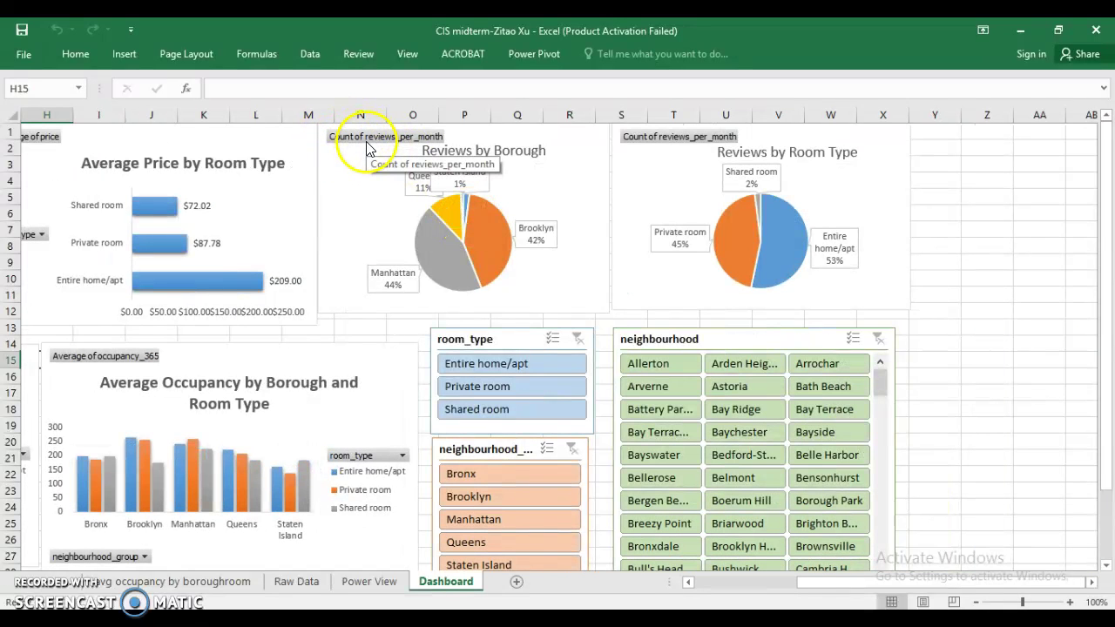
pyautogui.hscroll(-3, 331, 204)
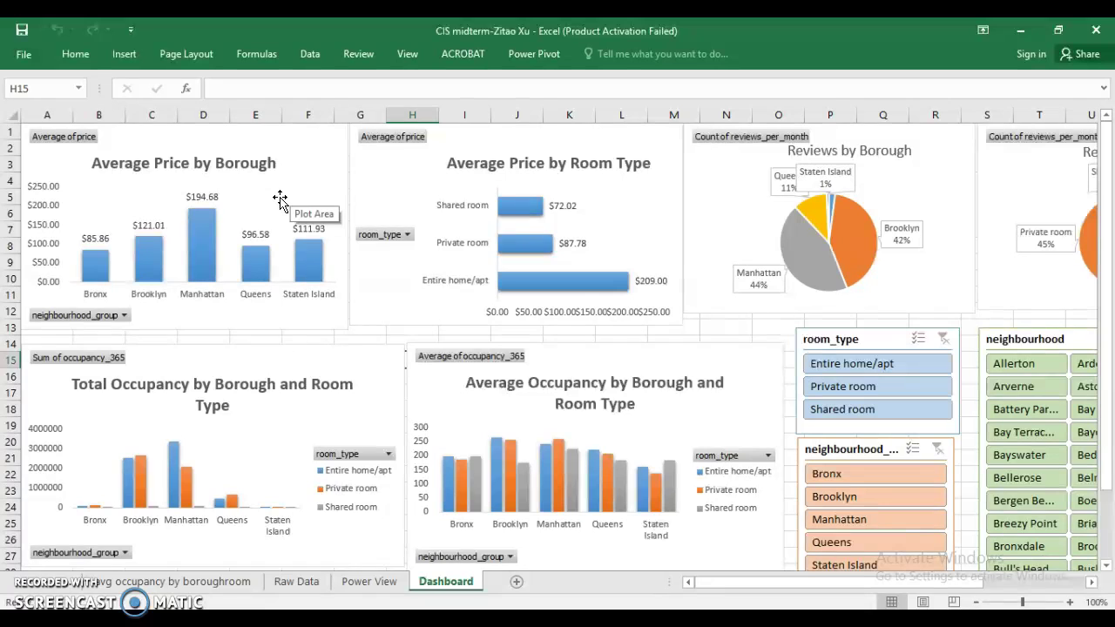
pyautogui.click(470, 240)
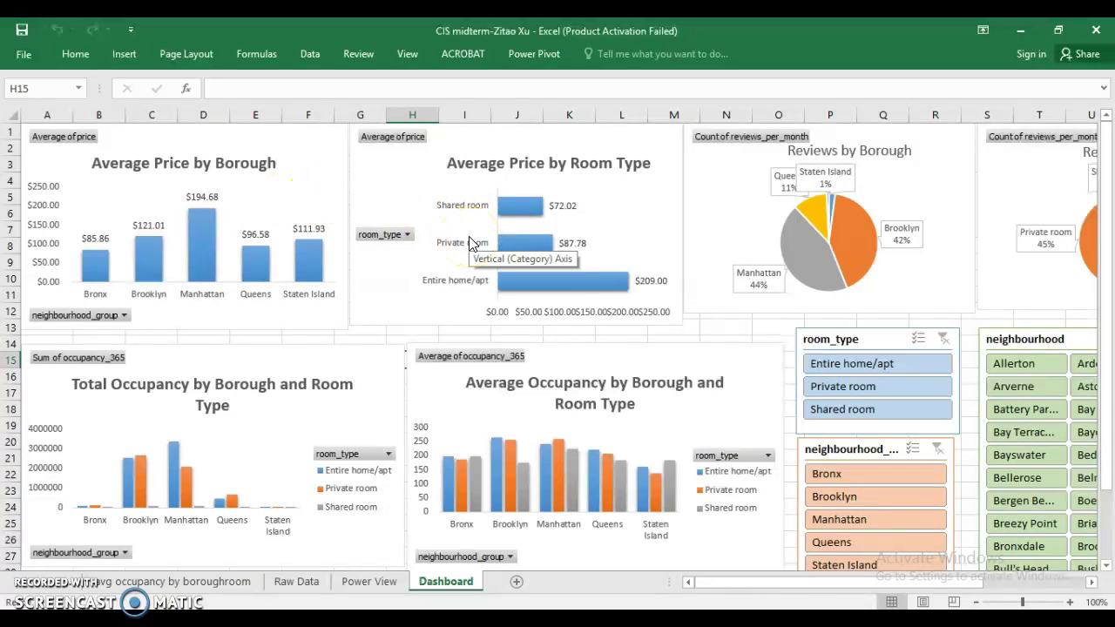
pyautogui.click(461, 250)
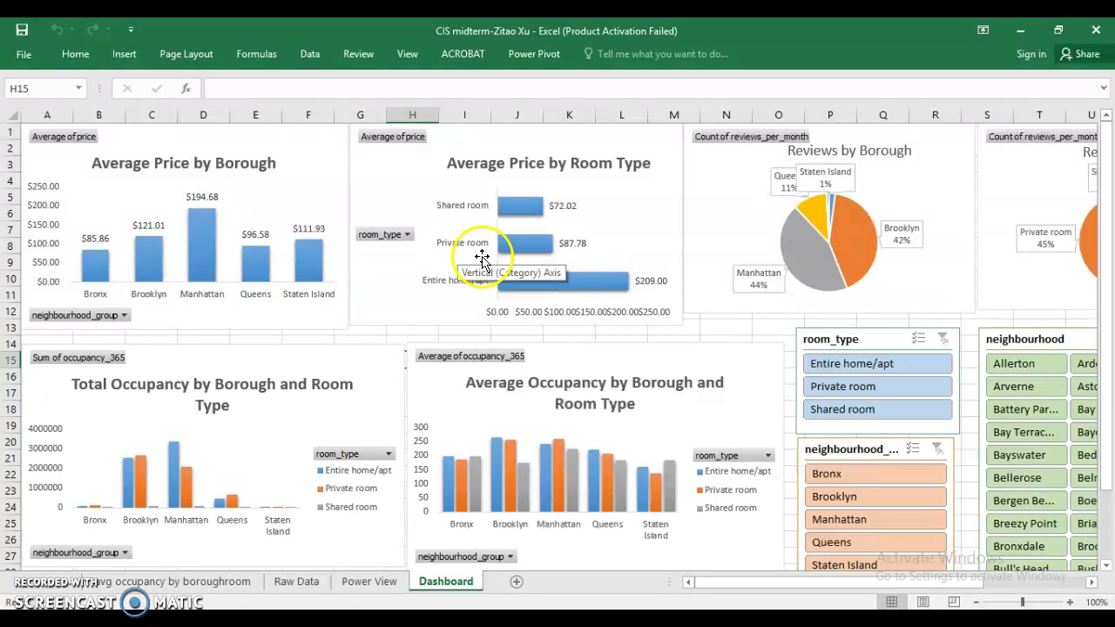
pyautogui.hscroll(3, 496, 262)
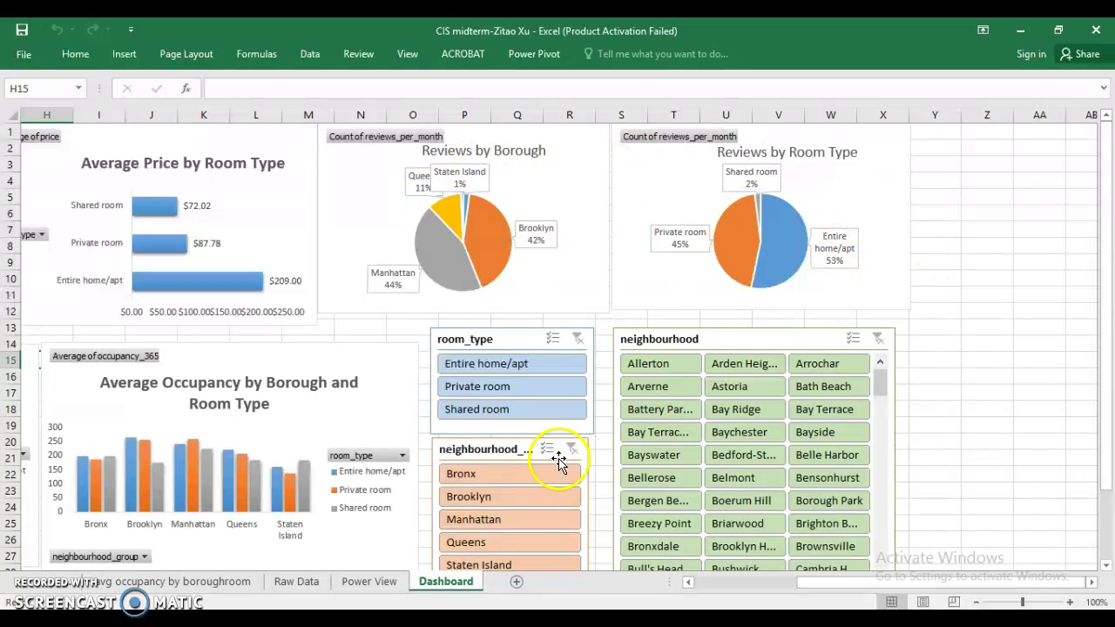
pyautogui.hscroll(-3, 558, 458)
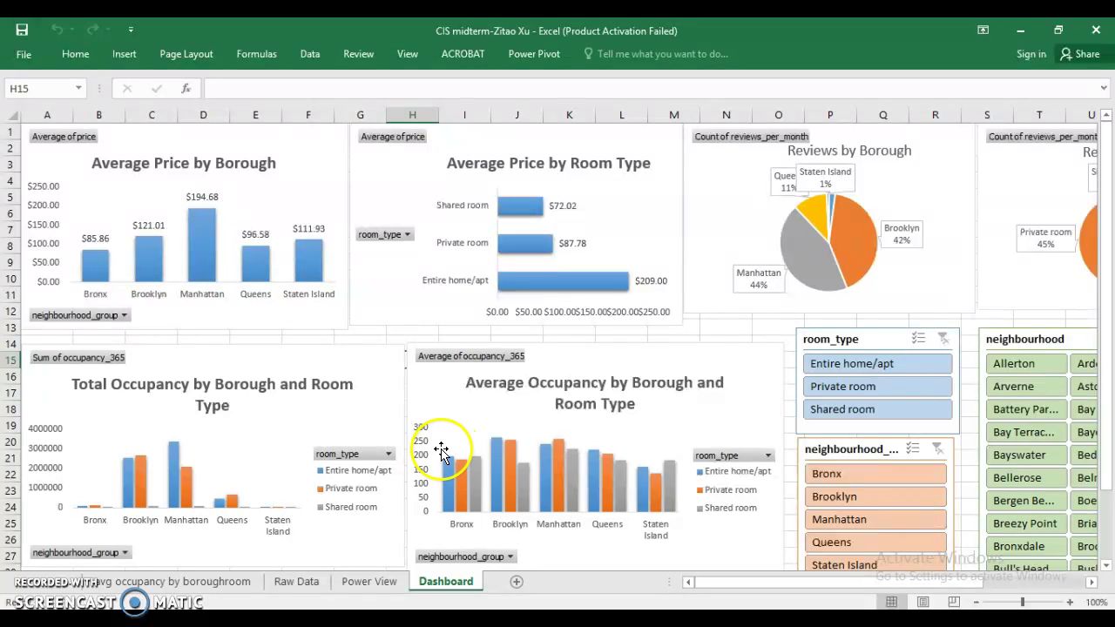
# Step: Examine Staten Island's bars in the Average Occupancy by Borough and Room Type chart and look over the dashboard slicers
pyautogui.moveTo(594, 485)
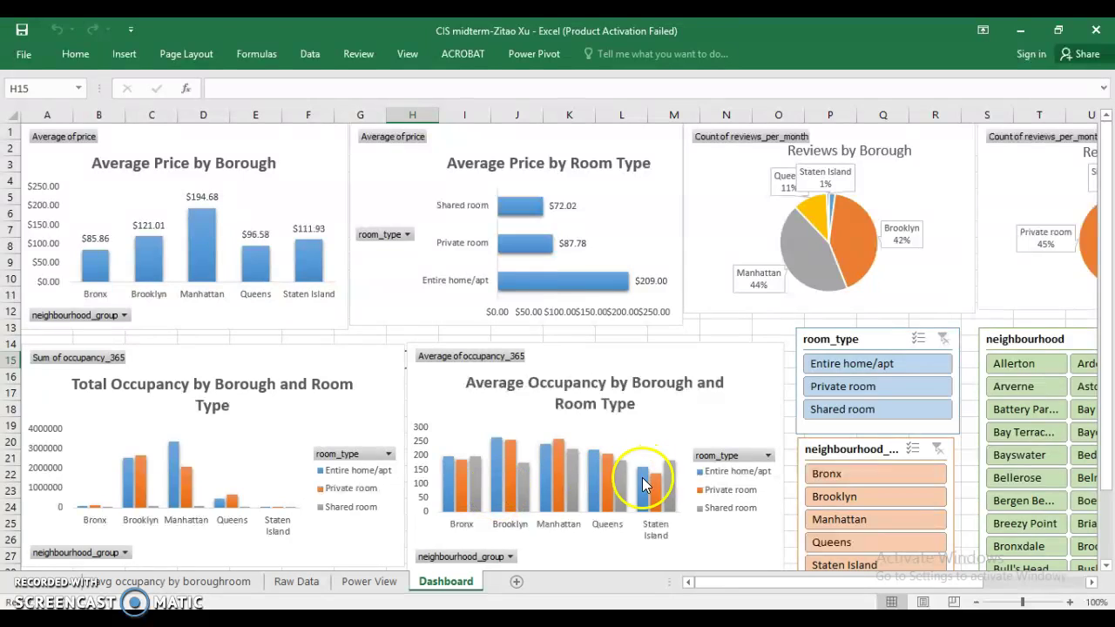
pyautogui.moveTo(658, 489)
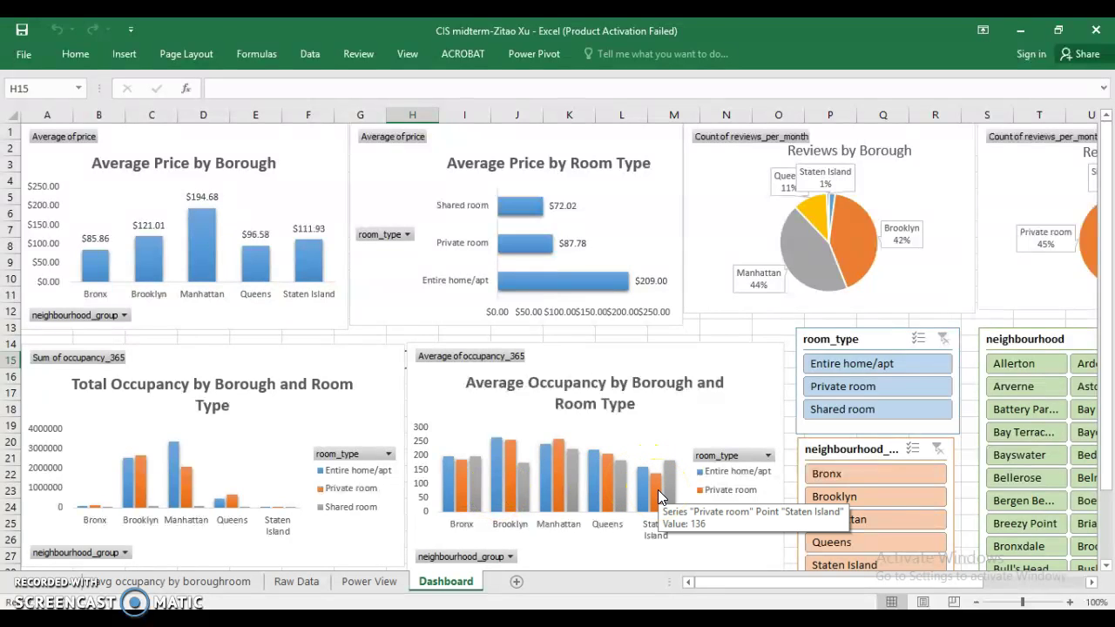
pyautogui.click(688, 475)
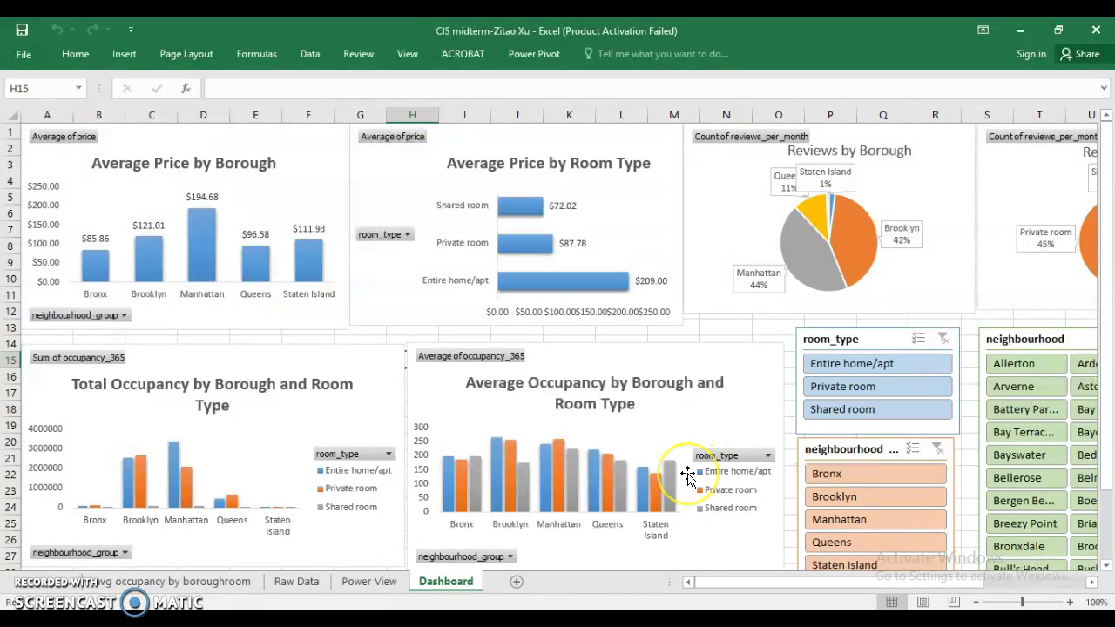
pyautogui.hscroll(5, 687, 475)
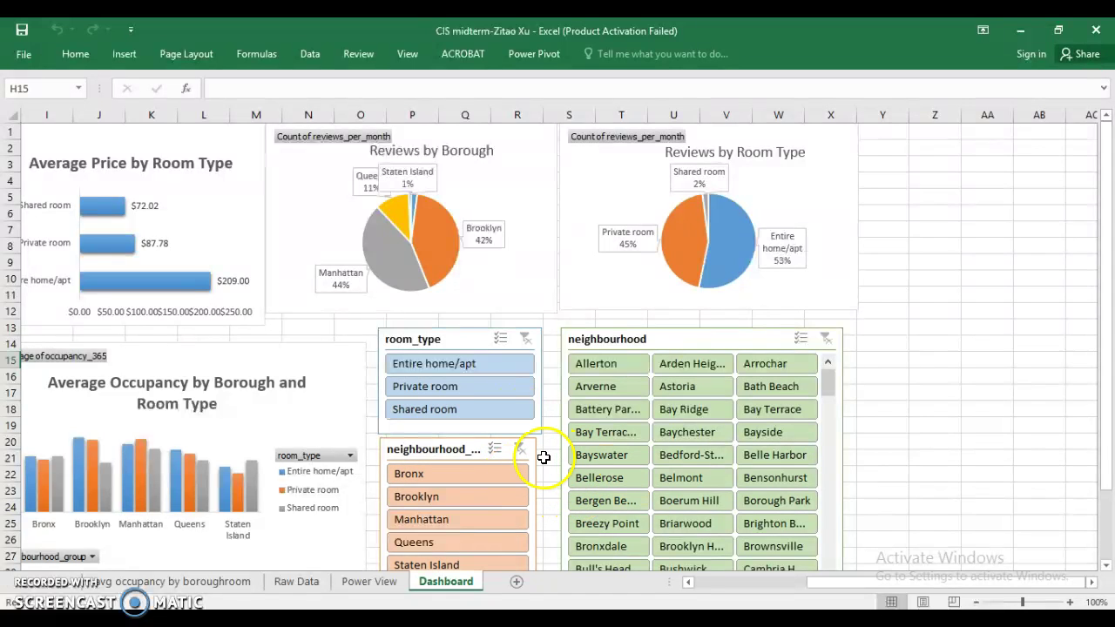
pyautogui.hscroll(-4, 543, 457)
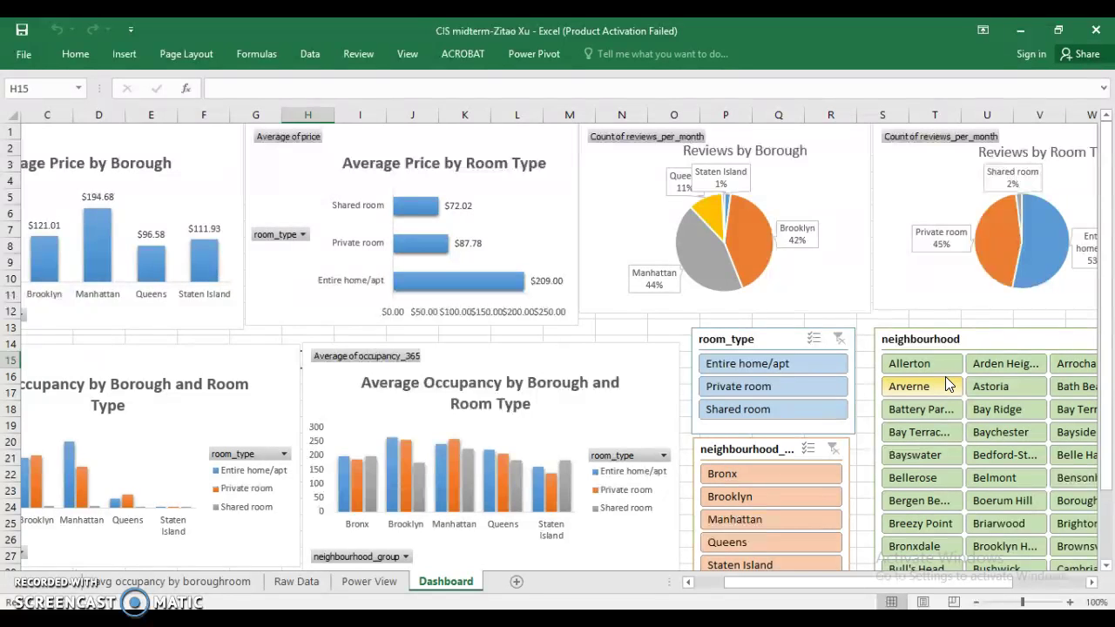
# Step: Filter the dashboard charts to Manhattan with the neighbourhood_group slicer, inspect them, and clear that filter again
pyautogui.click(832, 519)
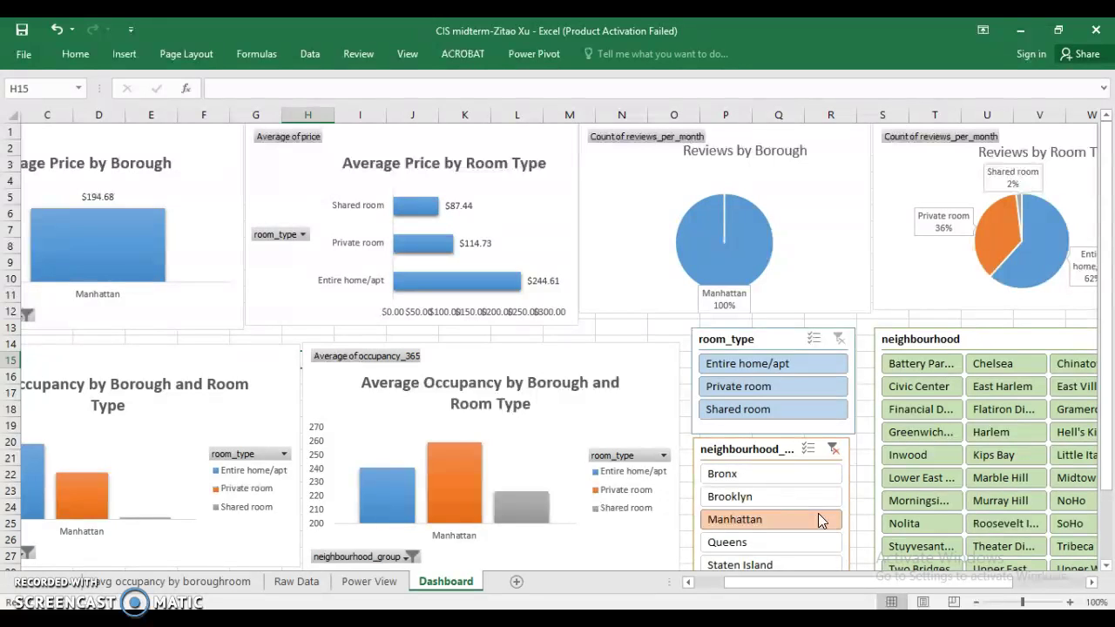
pyautogui.moveTo(760, 275)
pyautogui.click(834, 451)
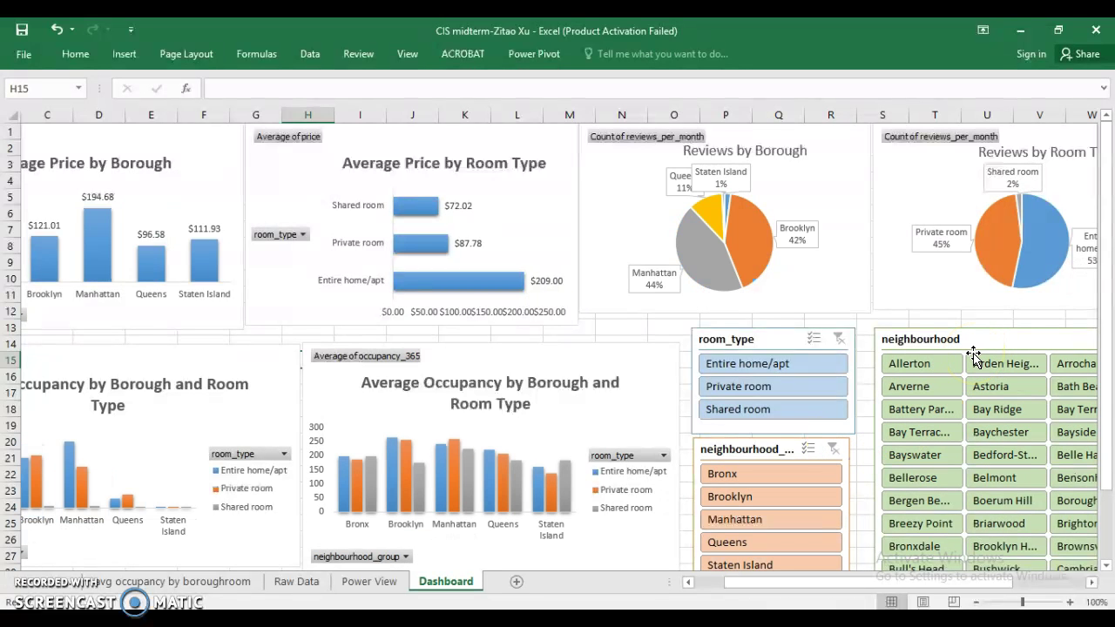
pyautogui.moveTo(975, 359); pyautogui.dragTo(945, 370)
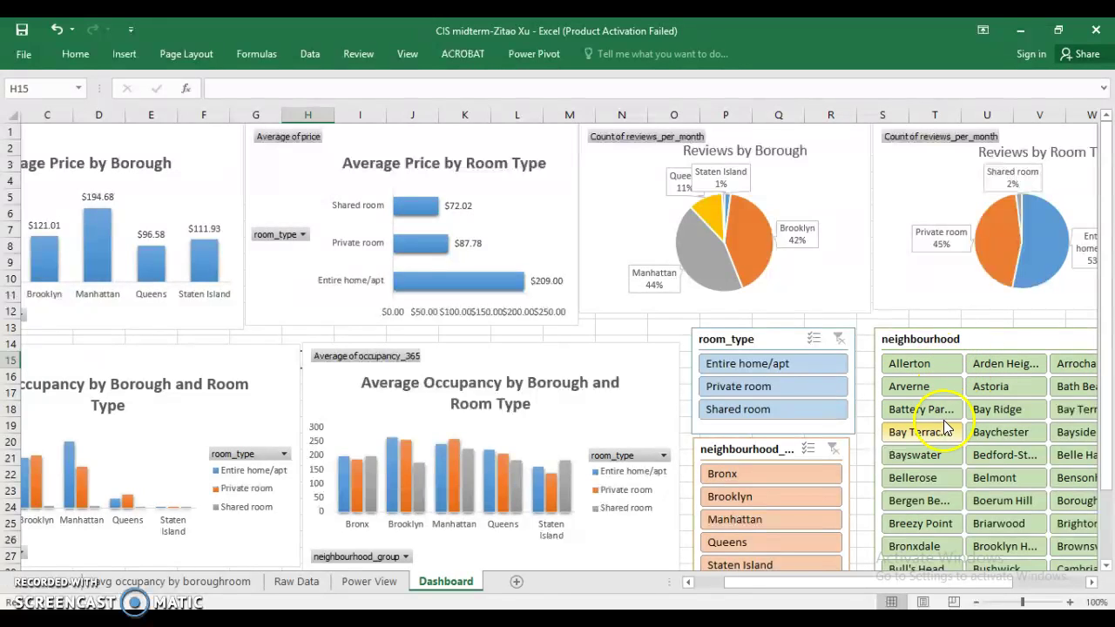
# Step: Filter the dashboard charts to Allerton with the neighbourhood slicer, inspect the price, occupancy and review charts, and clear that filter again
pyautogui.click(937, 363)
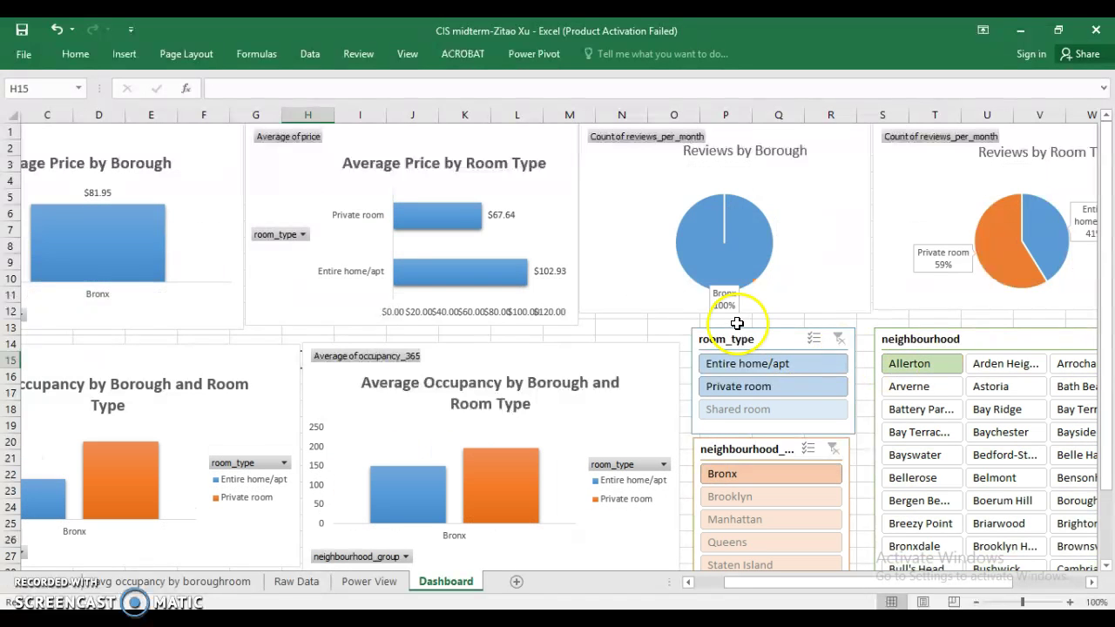
pyautogui.click(720, 257)
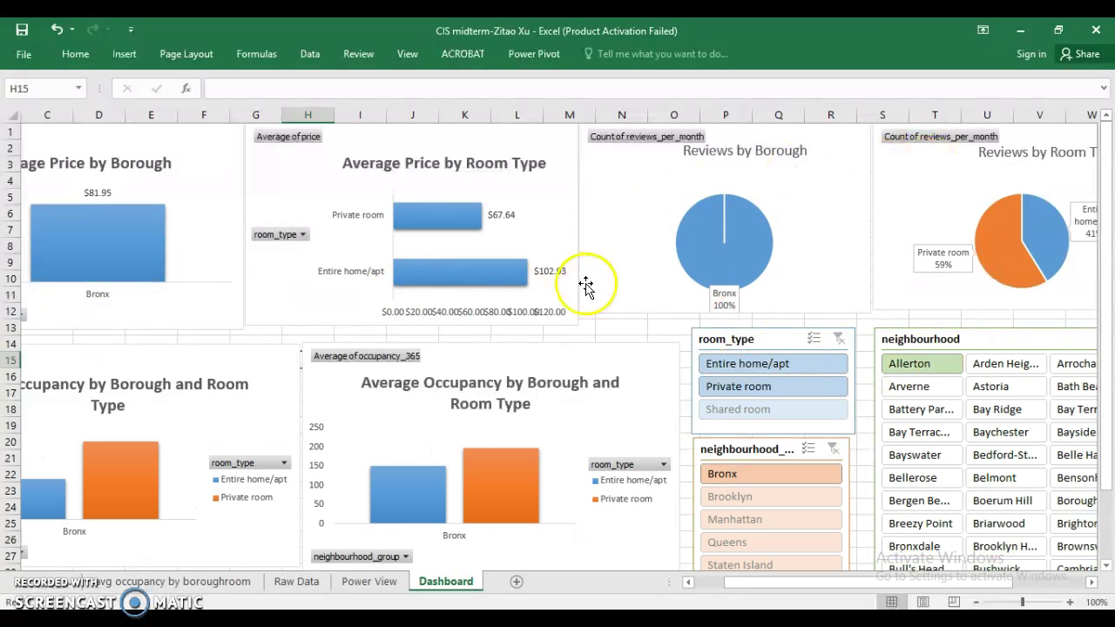
pyautogui.hscroll(1, 1017, 418)
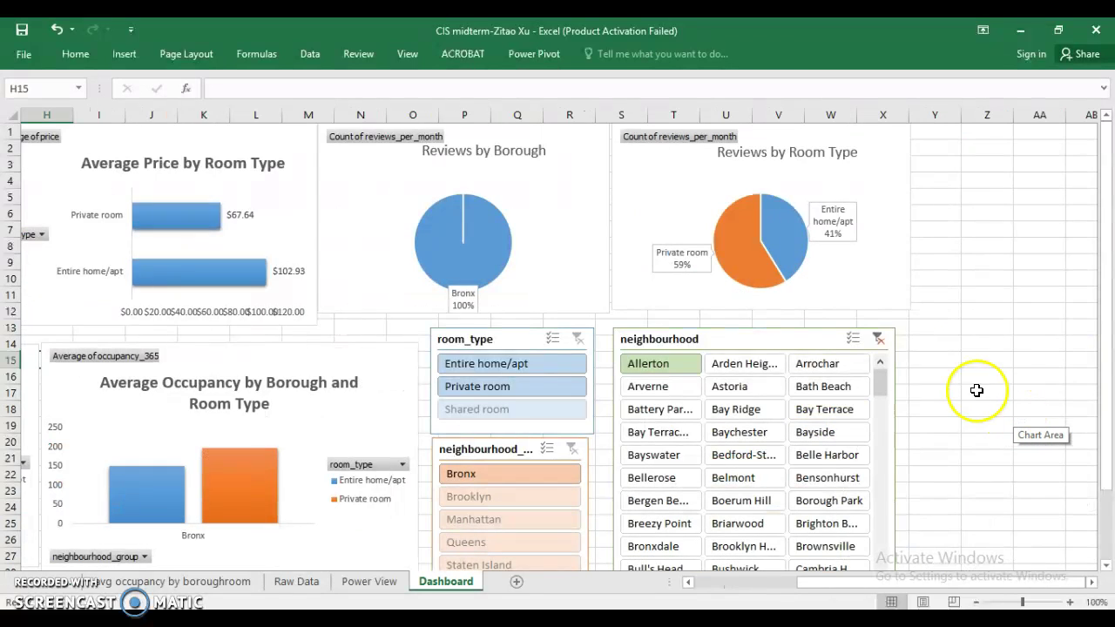
pyautogui.click(878, 338)
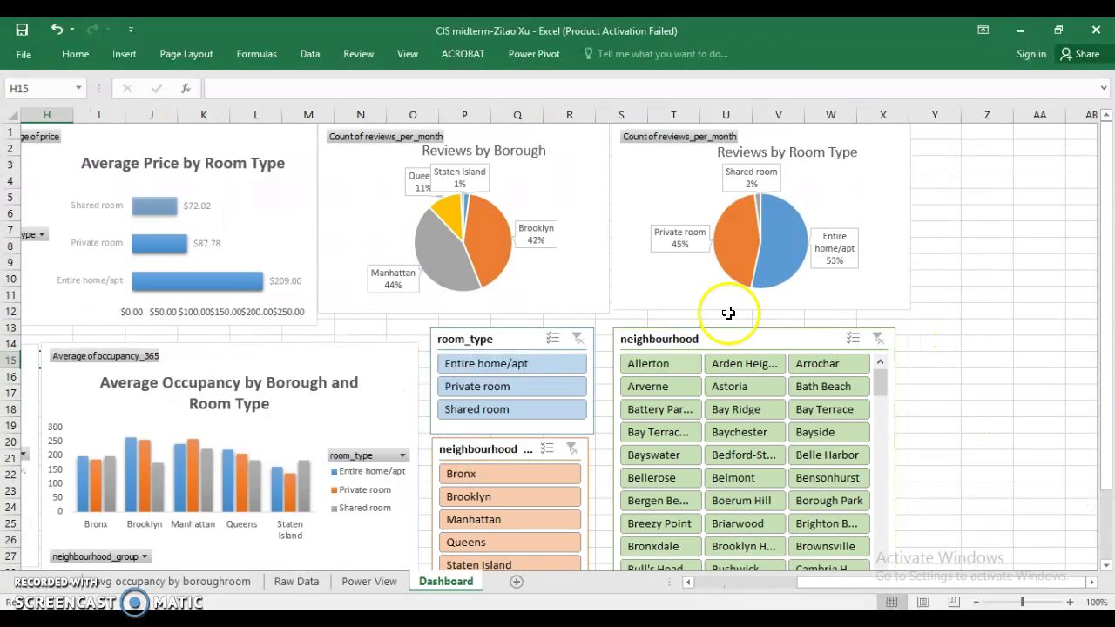
# Step: Examine the Entire home/apt bar in the Average Price by Room Type chart
pyautogui.hscroll(-3, 722, 311)
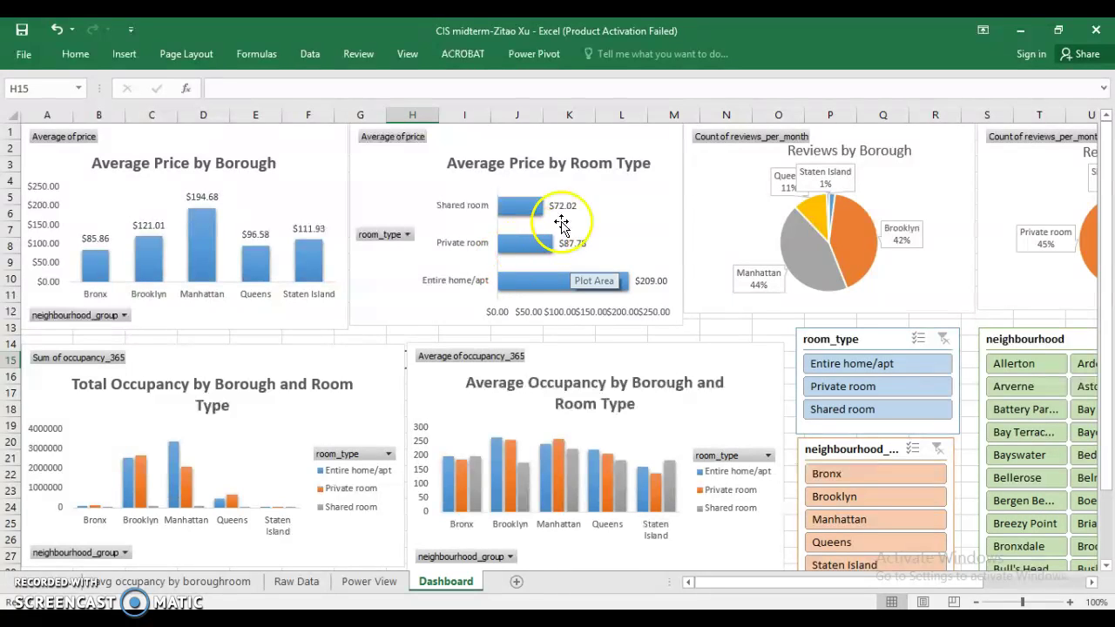
pyautogui.moveTo(533, 281)
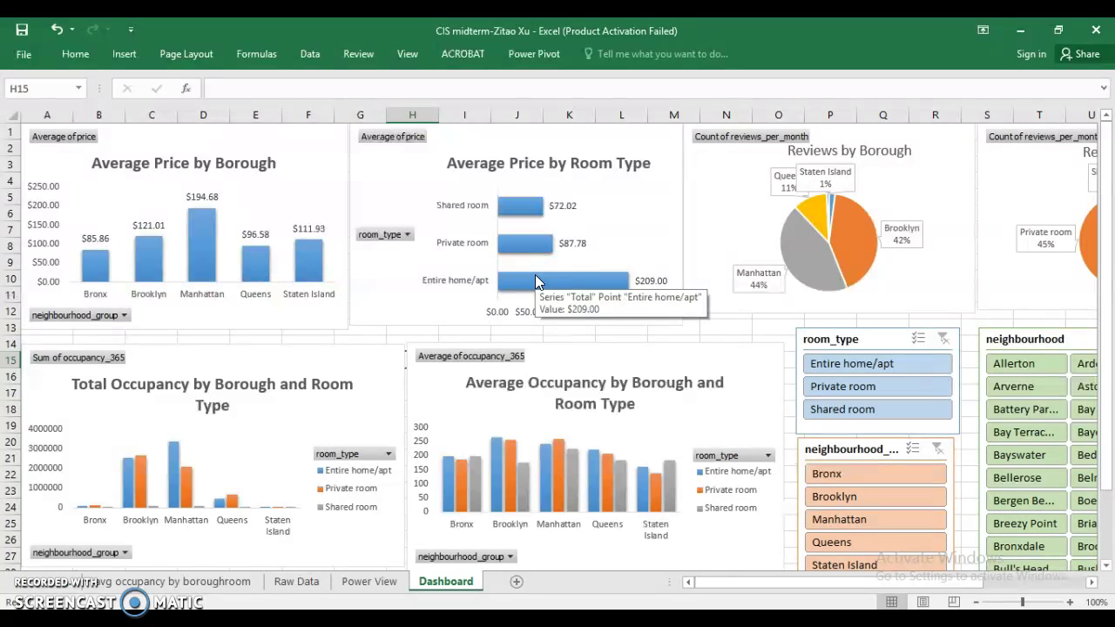